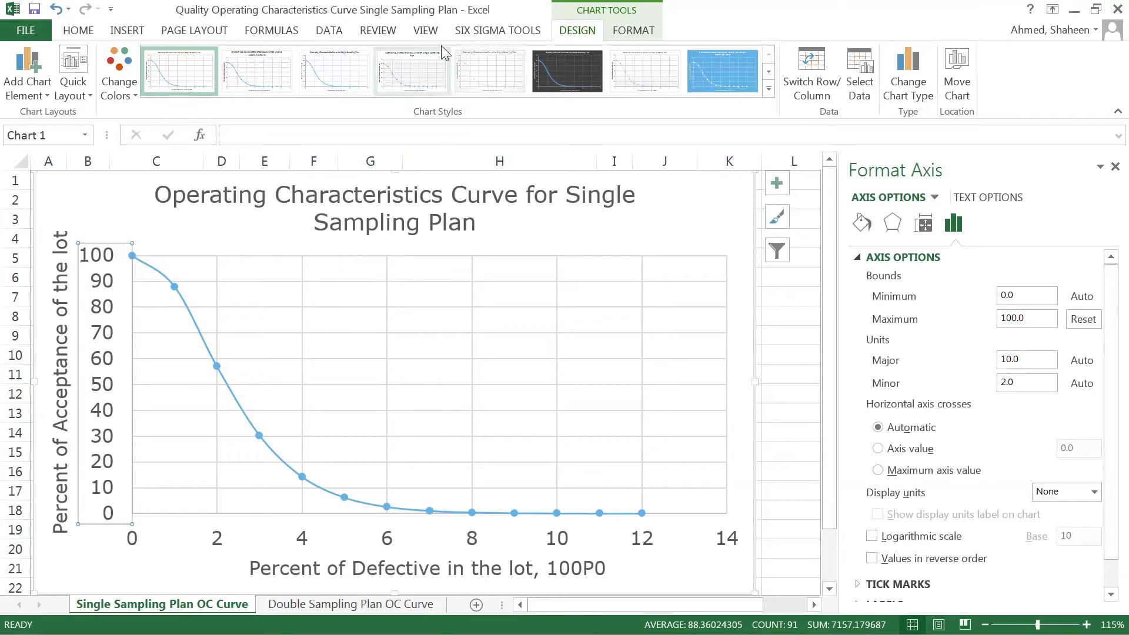
Using a red ink pen, trace the ideal step-shaped OC curve dropping at 2 percent defective and write "C=" beside the 2.
left_click(385, 30)
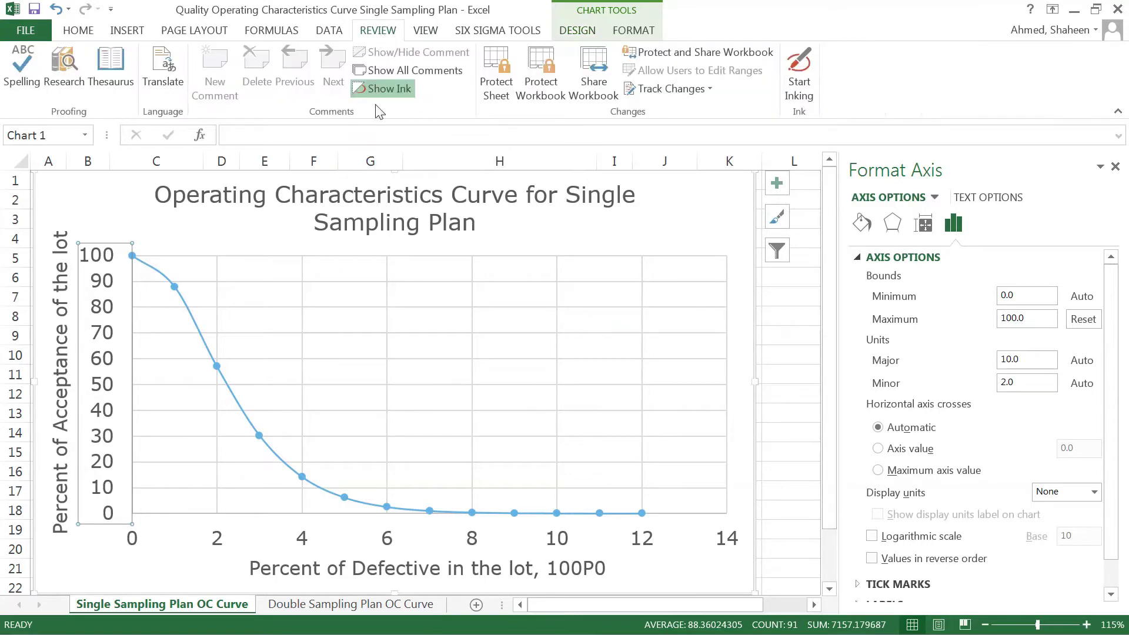
left_click(803, 78)
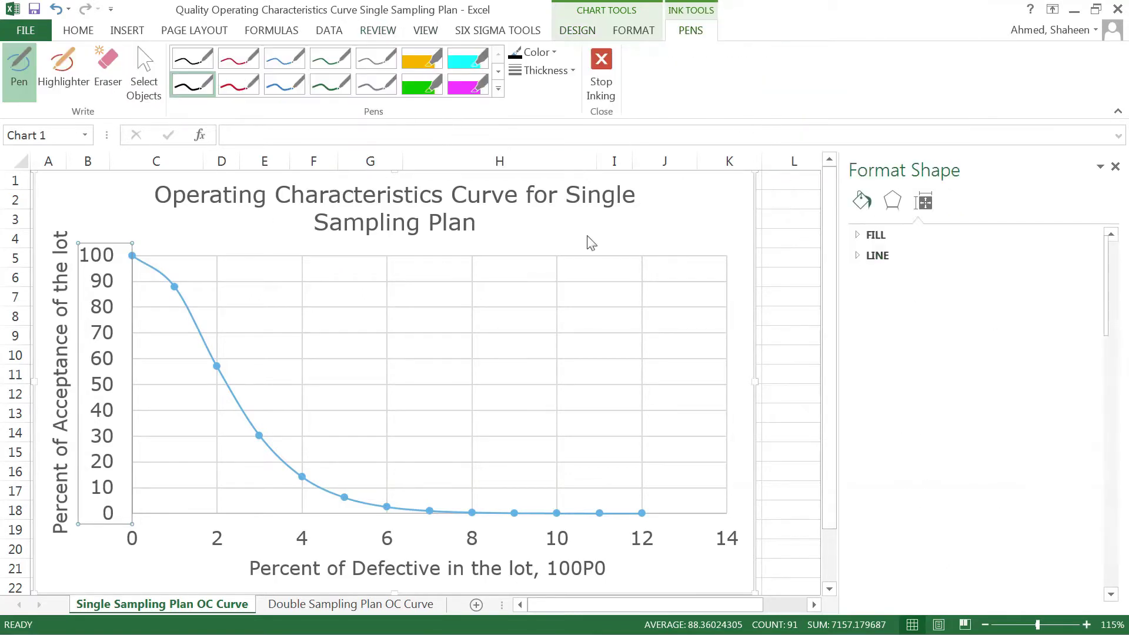
left_click(246, 59)
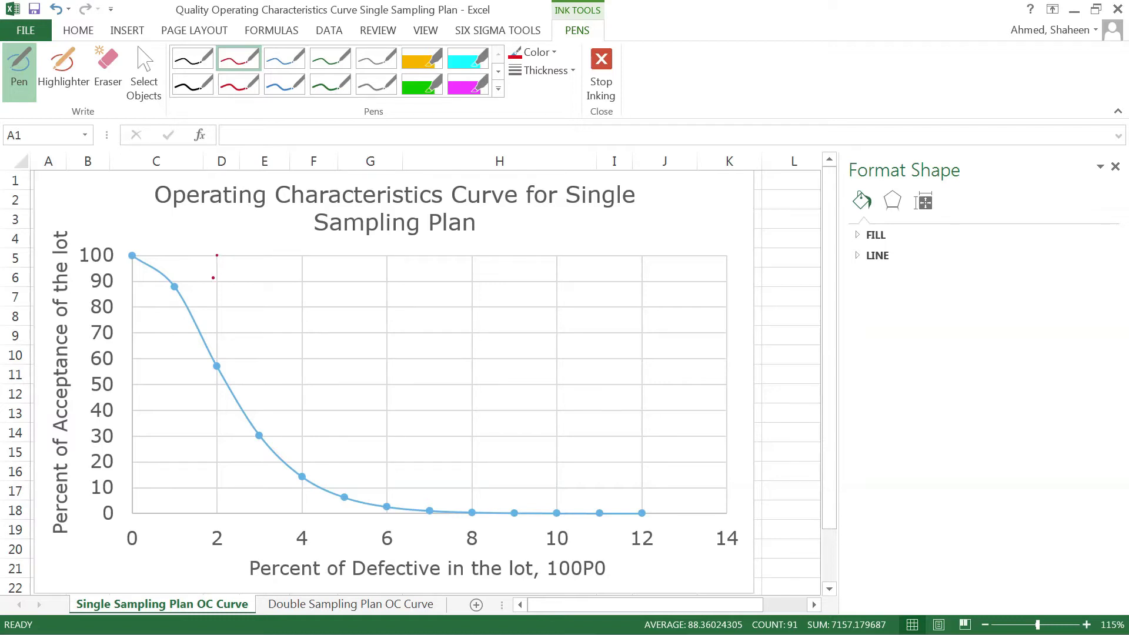
mouse_move(132, 256)
left_mouse_down()
mouse_move(218, 256)
mouse_move(219, 510)
left_mouse_up()
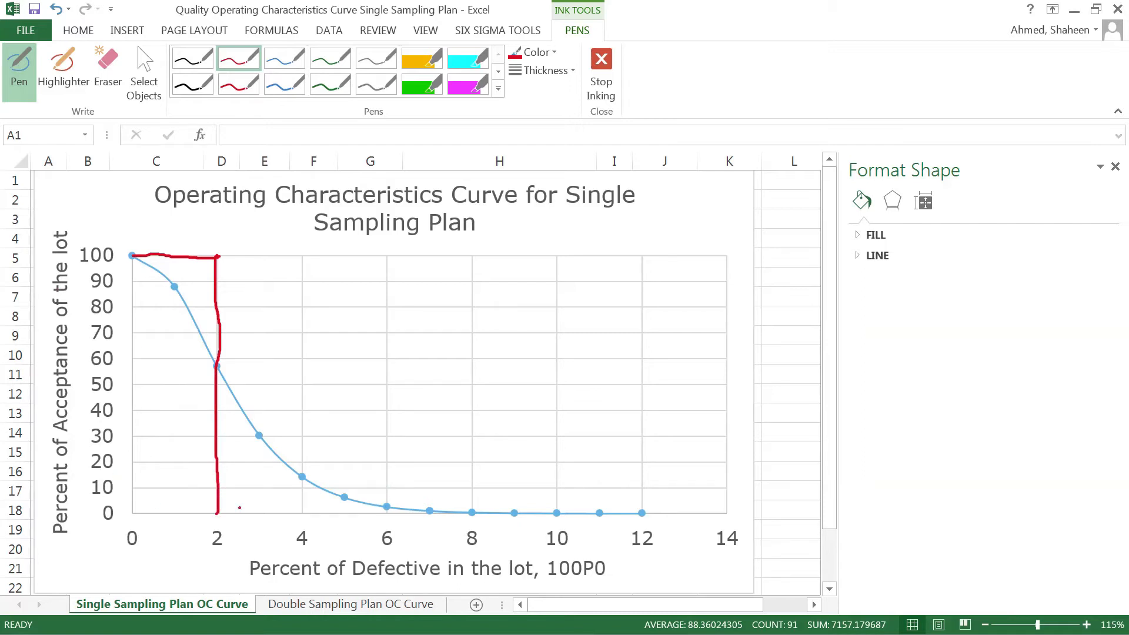
left_click_drag(218, 514, 626, 513)
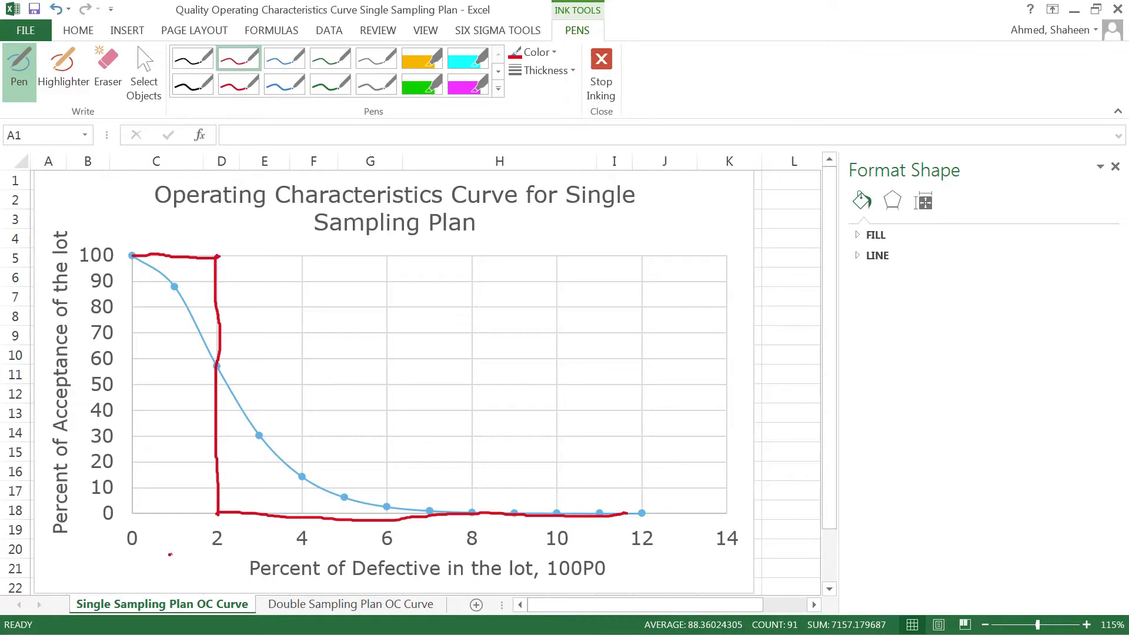
mouse_move(170, 554)
left_mouse_down()
mouse_move(186, 576)
mouse_move(202, 544)
mouse_move(204, 554)
left_mouse_up()
Handwrite "β=10%" in red on the chart and draw a red line at about 95 percent acceptance labelled "α=5%".
left_click_drag(489, 295, 498, 343)
mouse_move(487, 293)
left_mouse_down()
mouse_move(499, 288)
mouse_move(514, 306)
mouse_move(493, 325)
mouse_move(548, 297)
mouse_move(552, 313)
mouse_move(585, 317)
mouse_move(593, 294)
left_mouse_up()
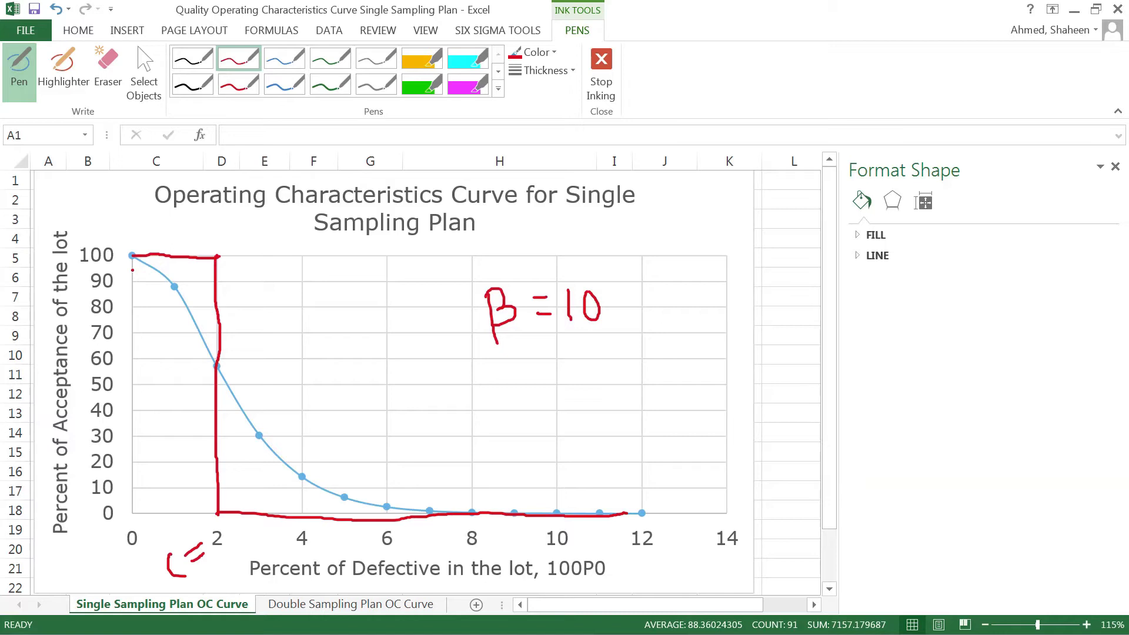
mouse_move(138, 270)
left_mouse_down()
mouse_move(302, 272)
mouse_move(322, 290)
mouse_move(342, 273)
mouse_move(345, 283)
left_mouse_up()
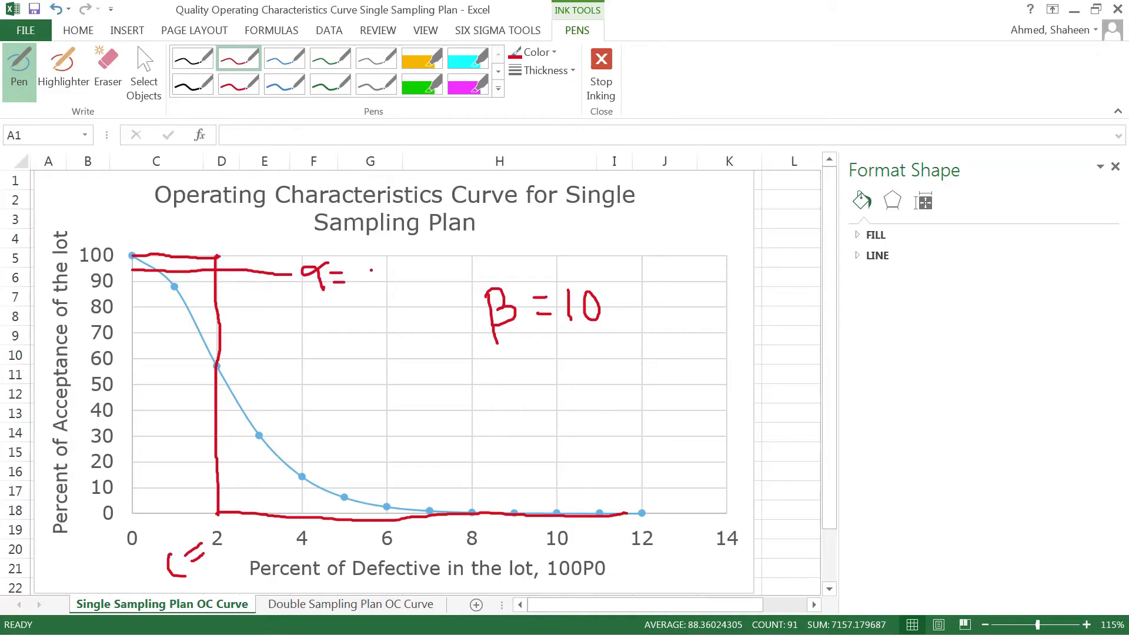
mouse_move(365, 266)
left_mouse_down()
mouse_move(368, 289)
mouse_move(380, 265)
mouse_move(393, 265)
mouse_move(408, 294)
left_mouse_up()
left_click_drag(419, 285, 422, 287)
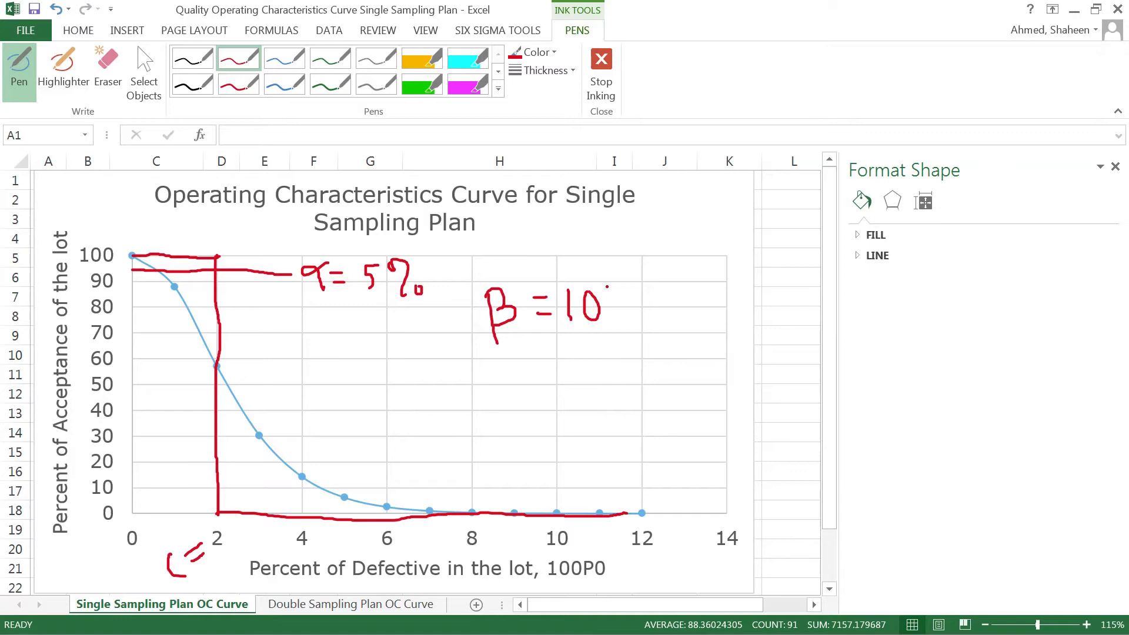
mouse_move(610, 288)
left_mouse_down()
mouse_move(630, 282)
mouse_move(627, 322)
mouse_move(647, 310)
left_mouse_up()
Draw a red line from 10 percent acceptance to the curve and a blue line from there down to the horizontal axis.
left_click_drag(136, 486, 320, 491)
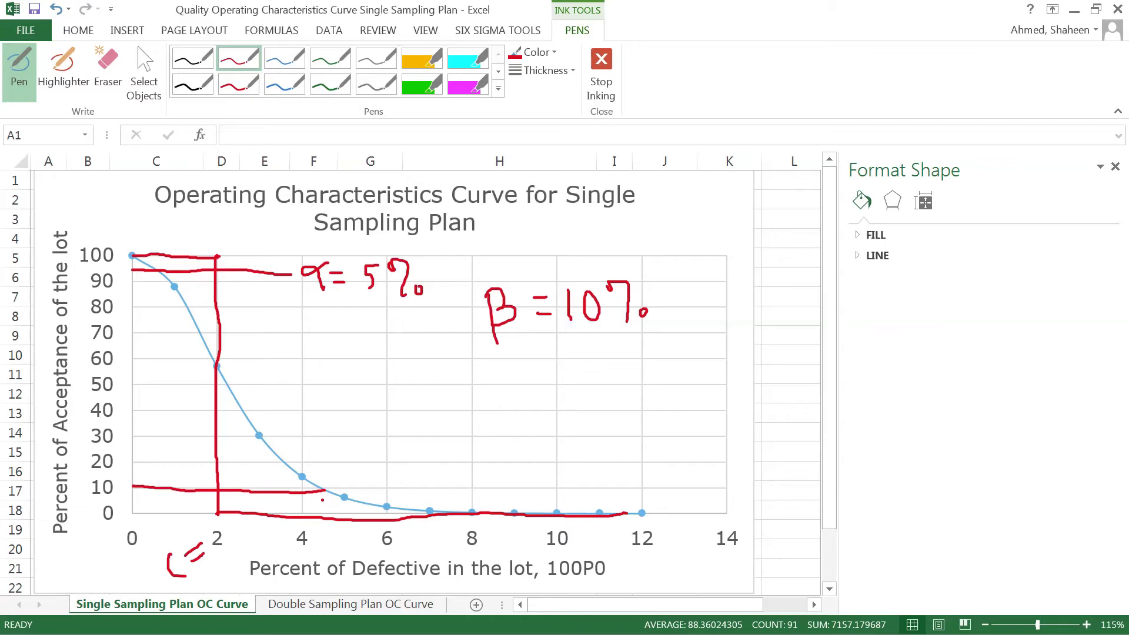
left_click(285, 60)
left_click_drag(325, 491, 323, 521)
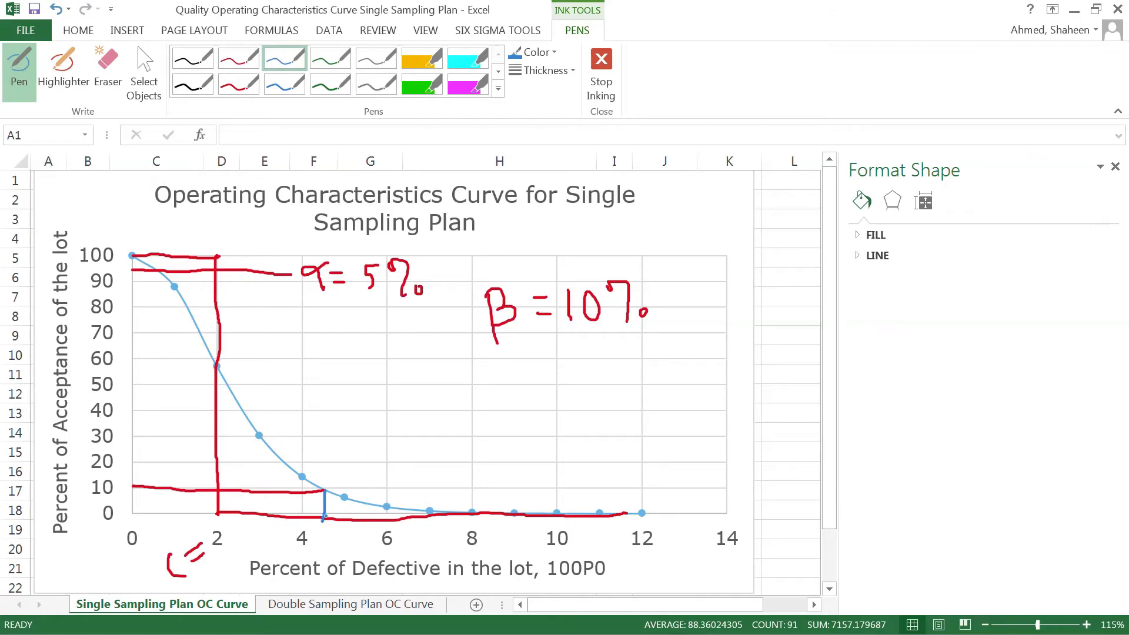
Handwrite "LQ=4.5" in blue with a leader from the axis point, circle it together with β=10%, and add "RQ" beneath it.
mouse_move(323, 520)
left_mouse_down()
mouse_move(548, 361)
mouse_move(562, 380)
mouse_move(591, 377)
mouse_move(581, 354)
mouse_move(620, 388)
mouse_move(625, 354)
mouse_move(627, 364)
left_mouse_up()
left_click(617, 364)
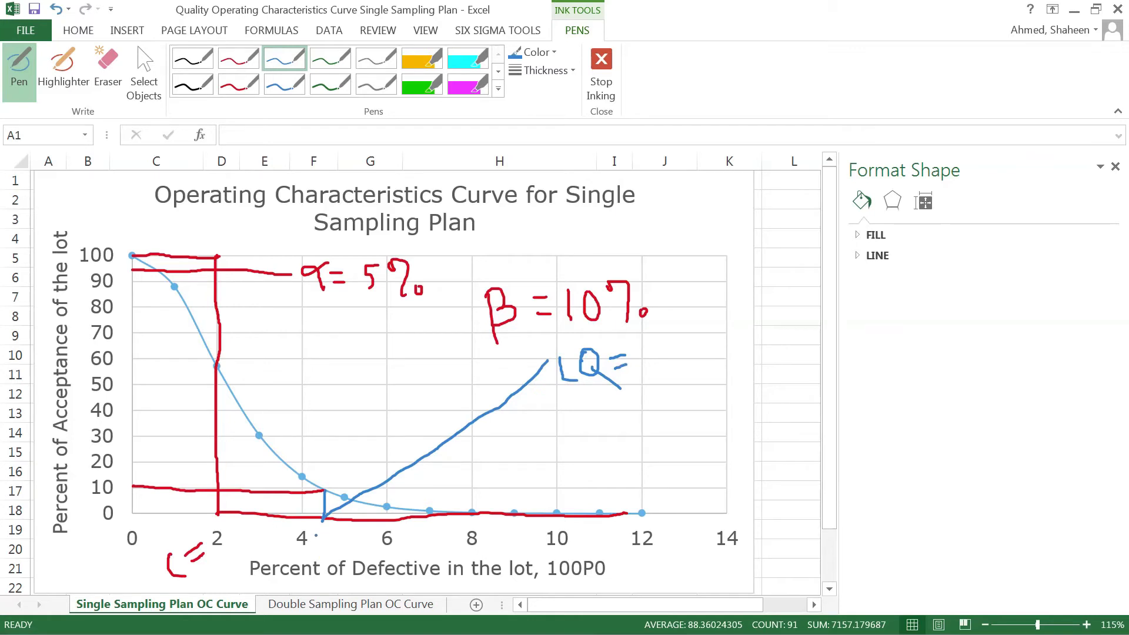
left_click_drag(350, 510, 352, 519)
left_click_drag(645, 342, 651, 380)
mouse_move(659, 339)
left_mouse_down()
mouse_move(674, 364)
mouse_move(671, 336)
mouse_move(681, 335)
left_mouse_up()
mouse_move(617, 263)
left_mouse_down()
mouse_move(502, 253)
mouse_move(472, 278)
mouse_move(498, 375)
mouse_move(569, 420)
mouse_move(683, 398)
mouse_move(707, 354)
mouse_move(688, 284)
mouse_move(608, 258)
left_mouse_up()
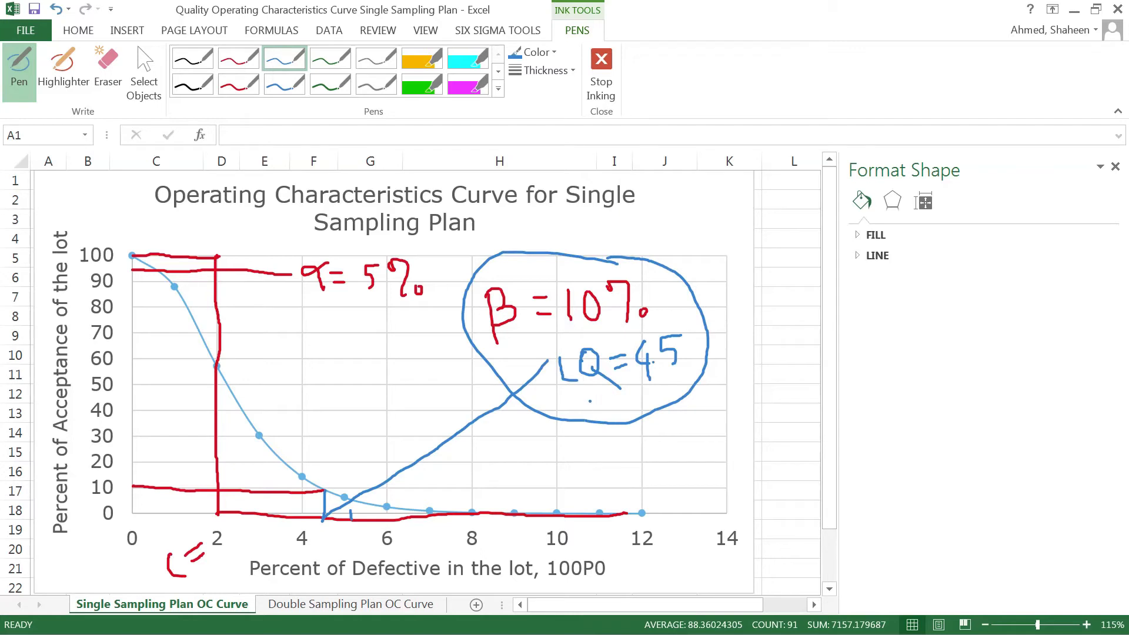
mouse_move(591, 394)
left_mouse_down()
mouse_move(607, 411)
mouse_move(608, 380)
mouse_move(613, 409)
mouse_move(614, 382)
mouse_move(610, 394)
mouse_move(638, 404)
mouse_move(593, 410)
left_mouse_up()
Draw a blue line from the α line's crossing on the curve down to the axis, and circle a handwritten "AQL=0.6" with α=5%.
left_click_drag(159, 274, 162, 513)
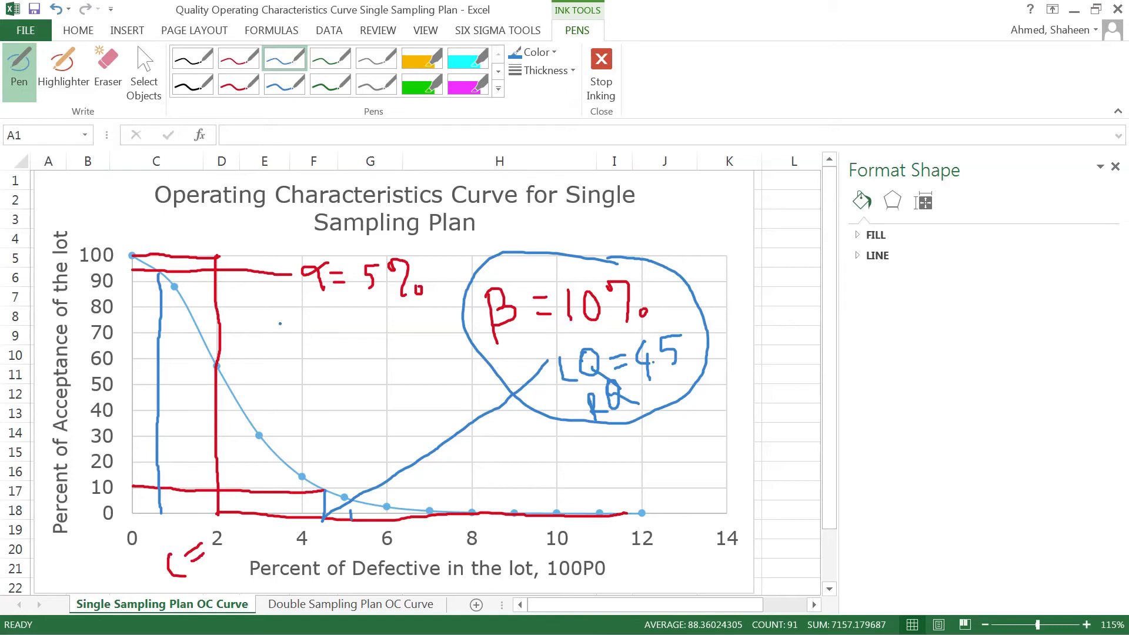
mouse_move(280, 324)
left_mouse_down()
mouse_move(296, 349)
mouse_move(300, 337)
mouse_move(326, 342)
mouse_move(322, 322)
mouse_move(343, 345)
mouse_move(342, 333)
mouse_move(356, 343)
mouse_move(367, 323)
mouse_move(364, 337)
mouse_move(385, 322)
mouse_move(413, 332)
left_mouse_up()
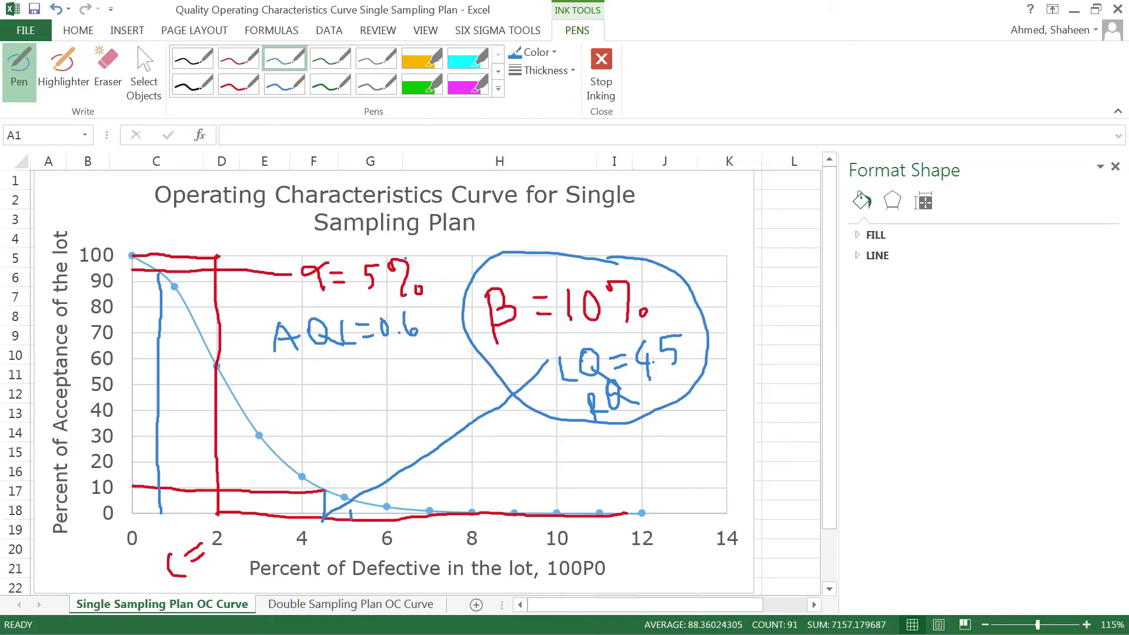
mouse_move(392, 240)
left_mouse_down()
mouse_move(300, 250)
mouse_move(267, 276)
mouse_move(254, 337)
mouse_move(293, 382)
mouse_move(391, 388)
mouse_move(422, 374)
mouse_move(451, 337)
mouse_move(452, 294)
mouse_move(422, 248)
mouse_move(383, 240)
left_mouse_up()
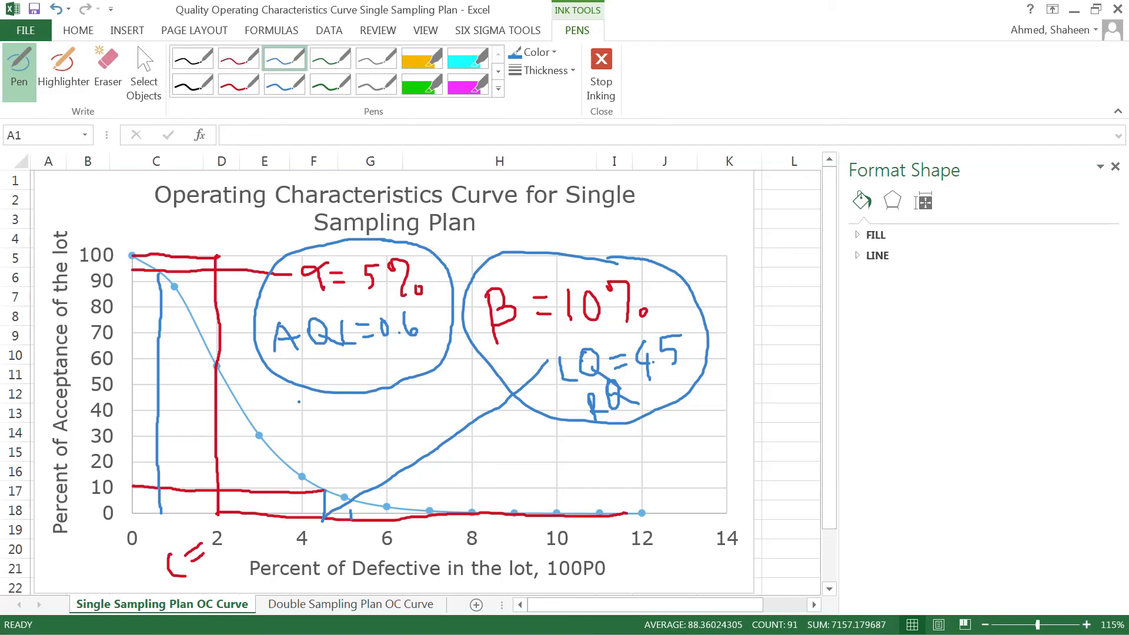
Label the α circle "Producer" and the β circle "Consumer" in blue, closing the Format Shape pane for room and striking out the stray letters.
mouse_move(279, 419)
left_mouse_down()
mouse_move(294, 452)
mouse_move(301, 419)
mouse_move(288, 432)
left_mouse_up()
mouse_move(275, 433)
left_mouse_down()
mouse_move(351, 430)
mouse_move(348, 402)
mouse_move(388, 417)
mouse_move(413, 394)
left_mouse_up()
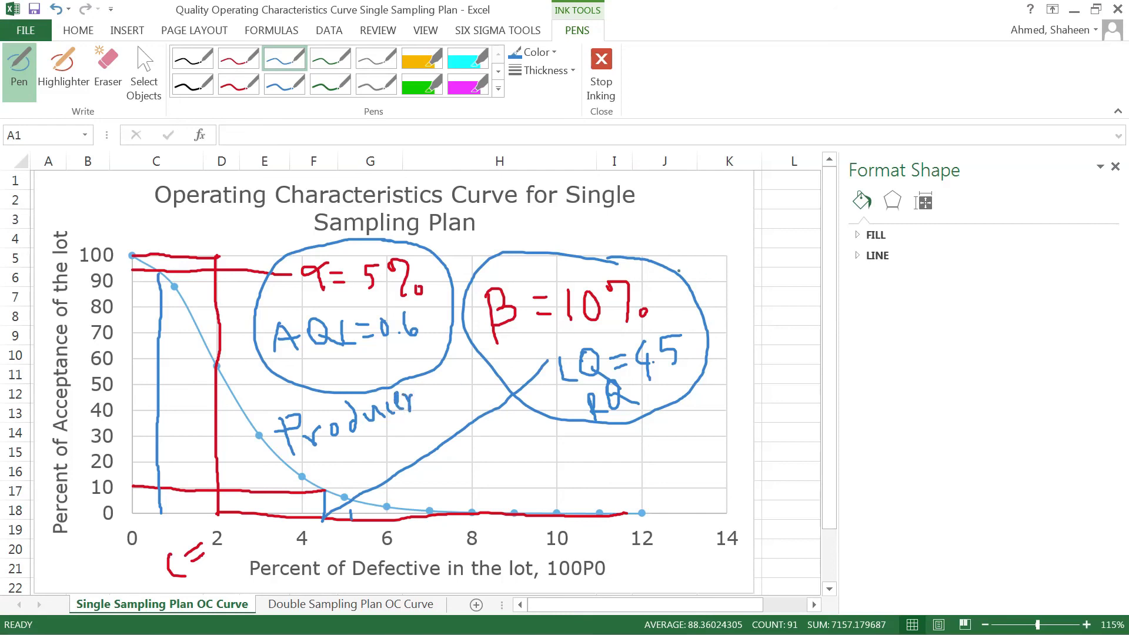
mouse_move(680, 271)
left_mouse_down()
mouse_move(743, 255)
mouse_move(764, 233)
mouse_move(774, 249)
mouse_move(784, 229)
mouse_move(787, 256)
mouse_move(793, 226)
mouse_move(796, 242)
mouse_move(801, 226)
mouse_move(820, 220)
left_mouse_up()
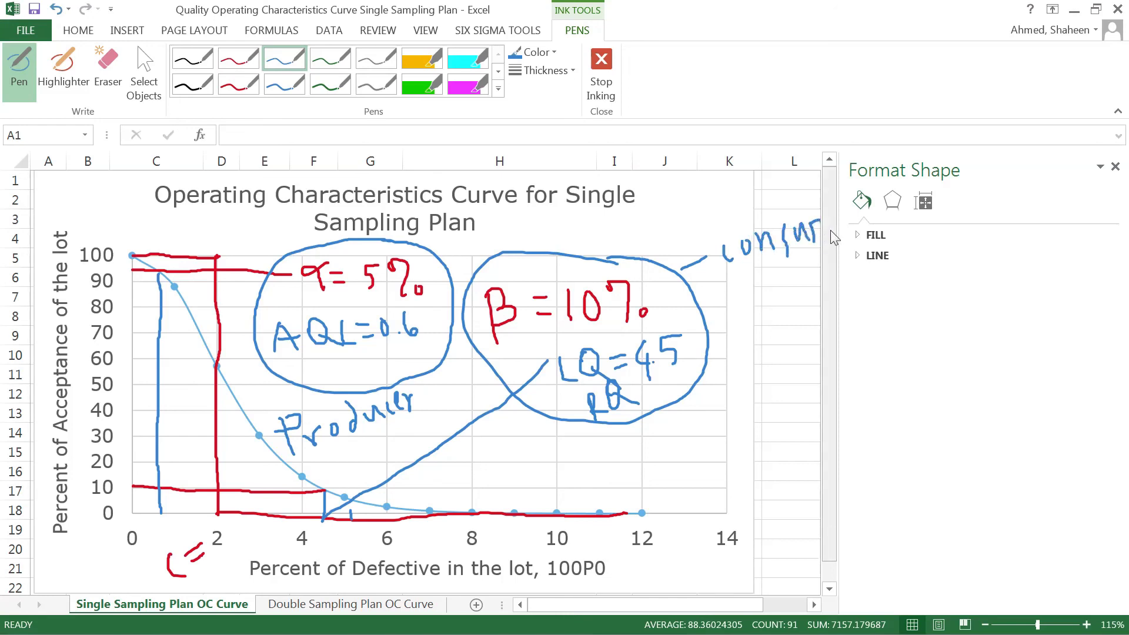
mouse_move(779, 262)
left_mouse_down()
mouse_move(773, 280)
mouse_move(800, 281)
left_mouse_up()
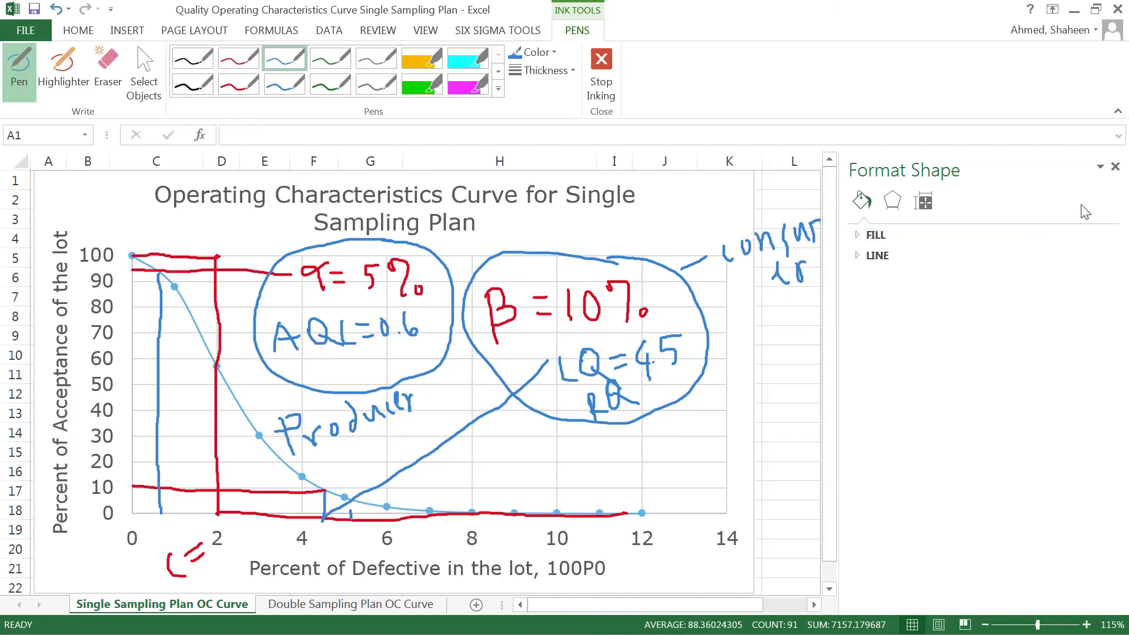
left_click(1115, 167)
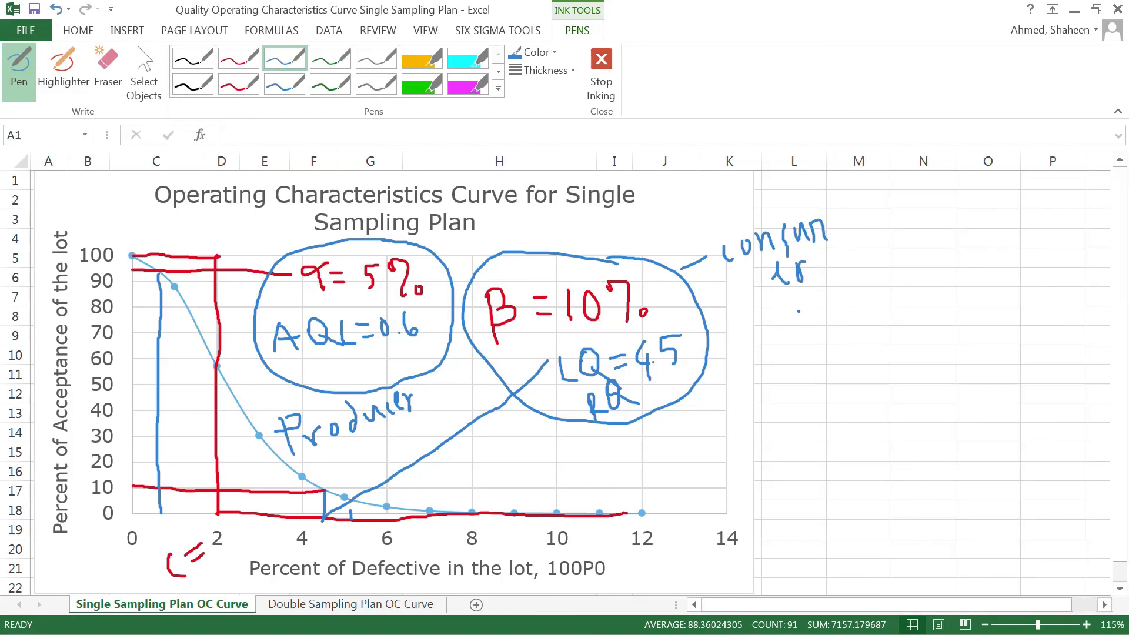
mouse_move(803, 270)
left_mouse_down()
mouse_move(760, 282)
mouse_move(797, 277)
left_mouse_up()
mouse_move(832, 227)
left_mouse_down()
mouse_move(839, 216)
mouse_move(842, 233)
mouse_move(857, 213)
mouse_move(863, 232)
left_mouse_up()
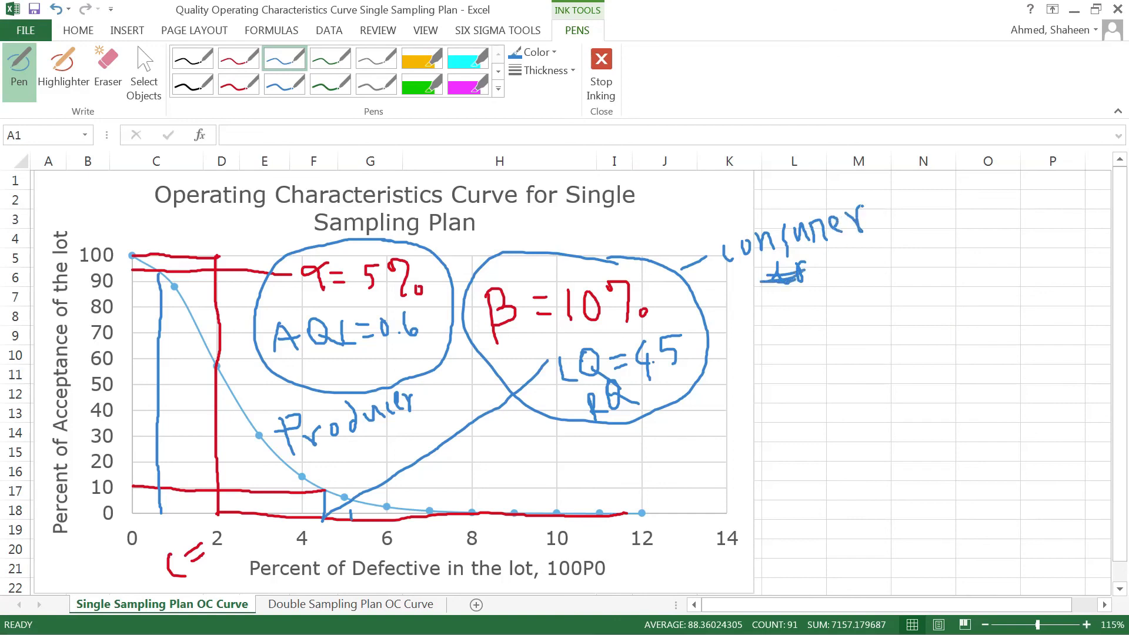